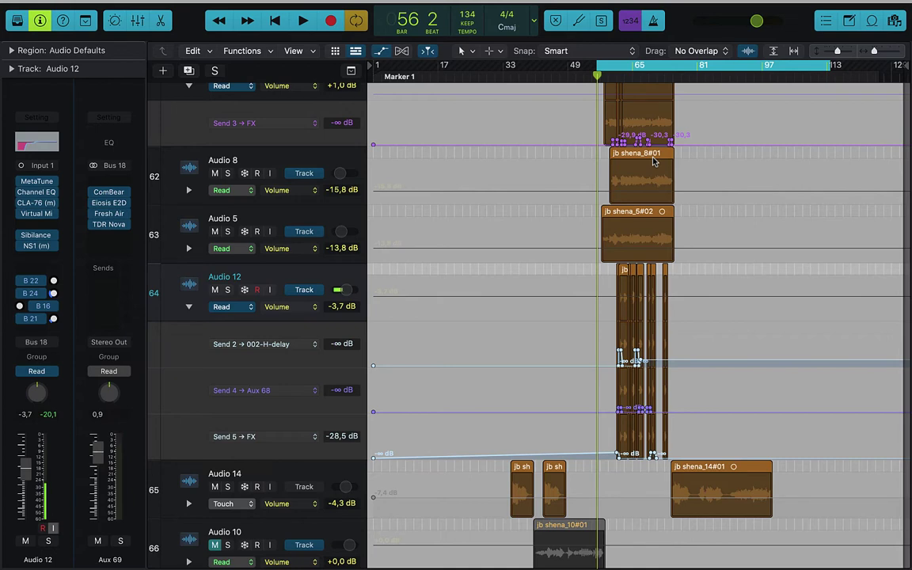
Play the vocal arrangement from bar 56 to about bar 93
key(space)
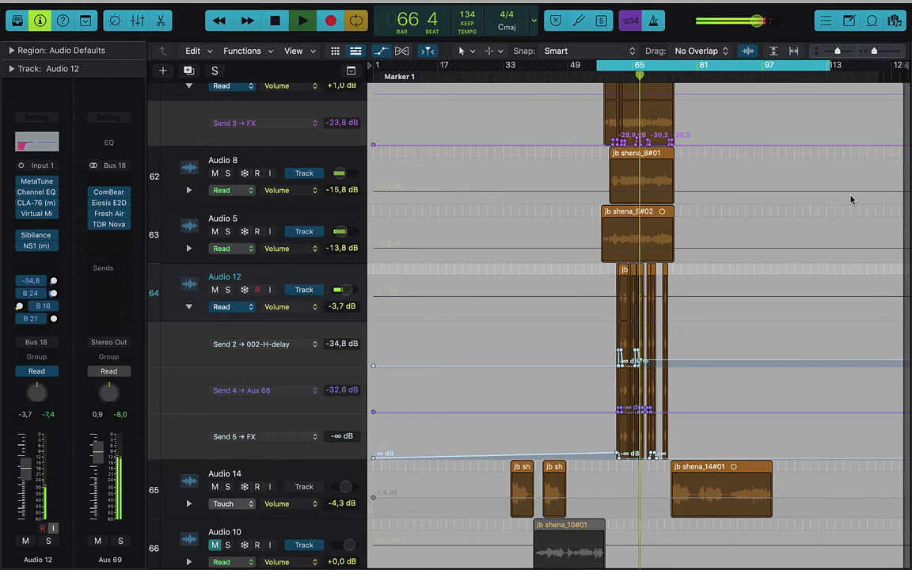
scroll(851, 200, up, 3)
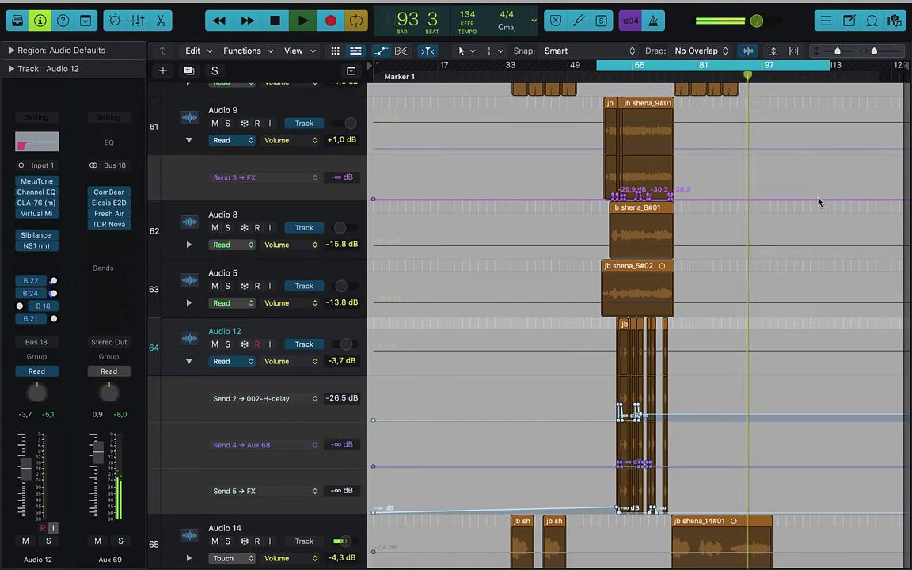
key(space)
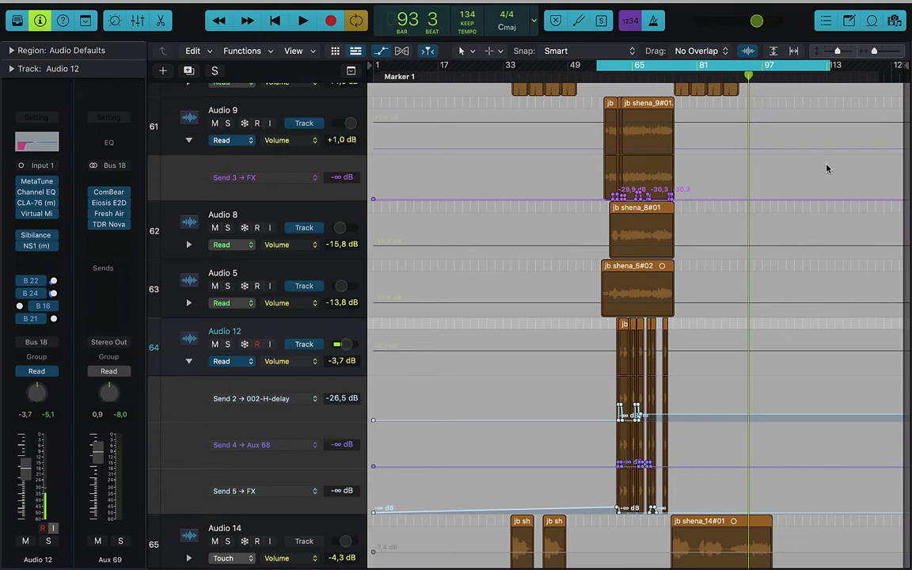
Place the playhead at bar 58 and make the cycle range start at the beginning of the Audio 9 regions
scroll(600, 77, down, 1)
click(600, 77)
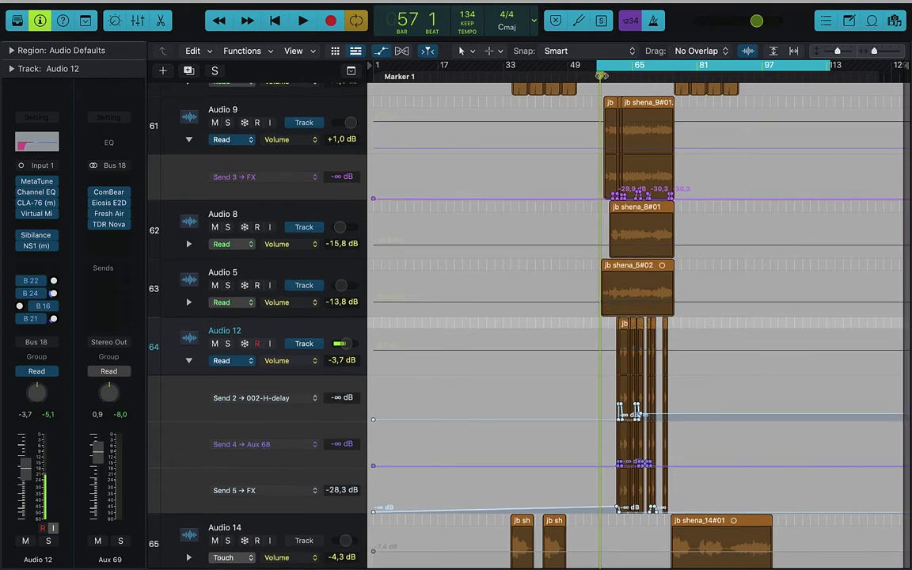
scroll(601, 77, up, 1)
click(611, 76)
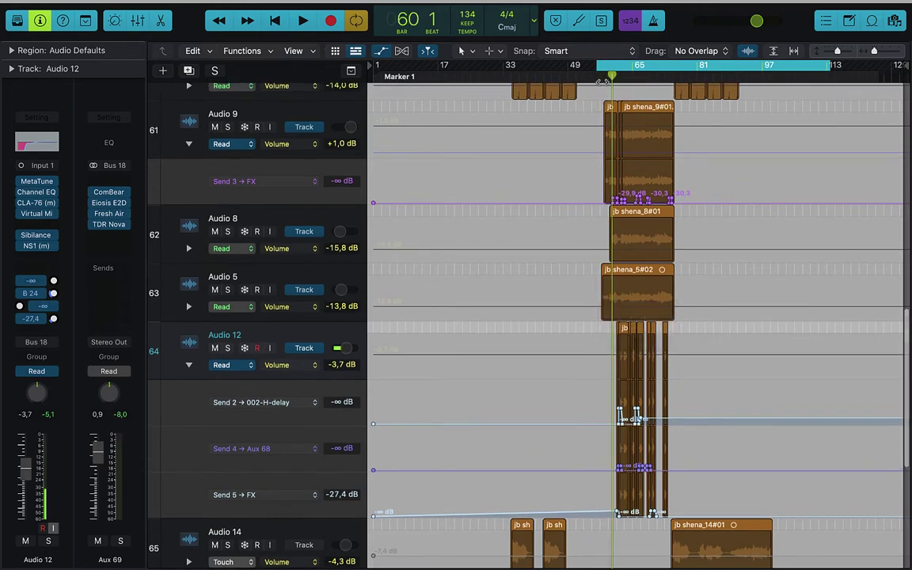
click(604, 75)
drag(598, 66, 606, 66)
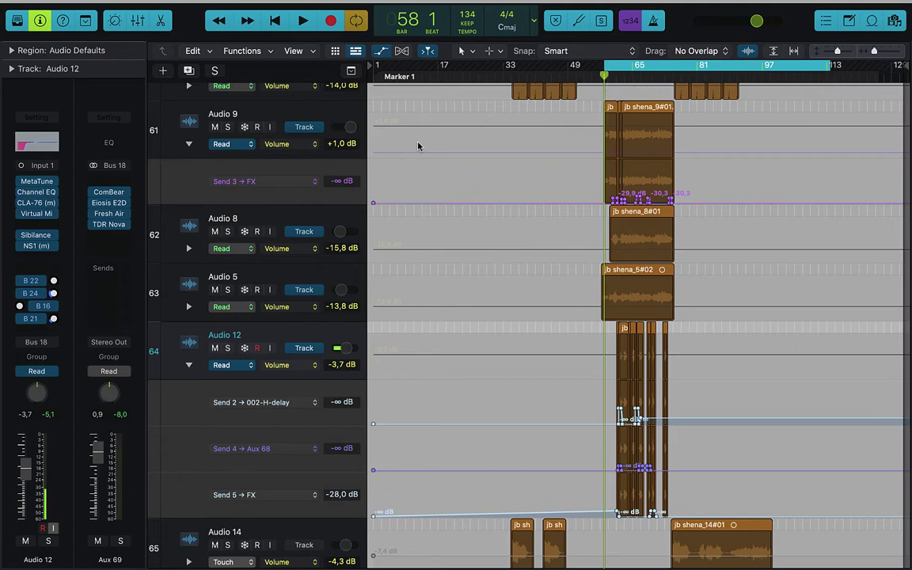
Solo the Audio 9 track and audition its vocal regions from bar 58
key(super+Right)
key(super+Right)
key(super+Right)
key(super+Right)
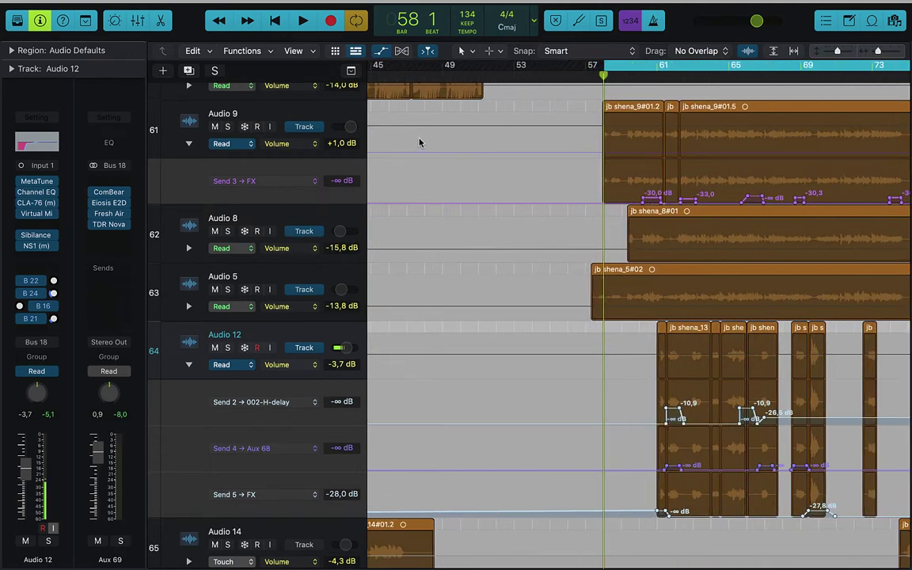
click(228, 127)
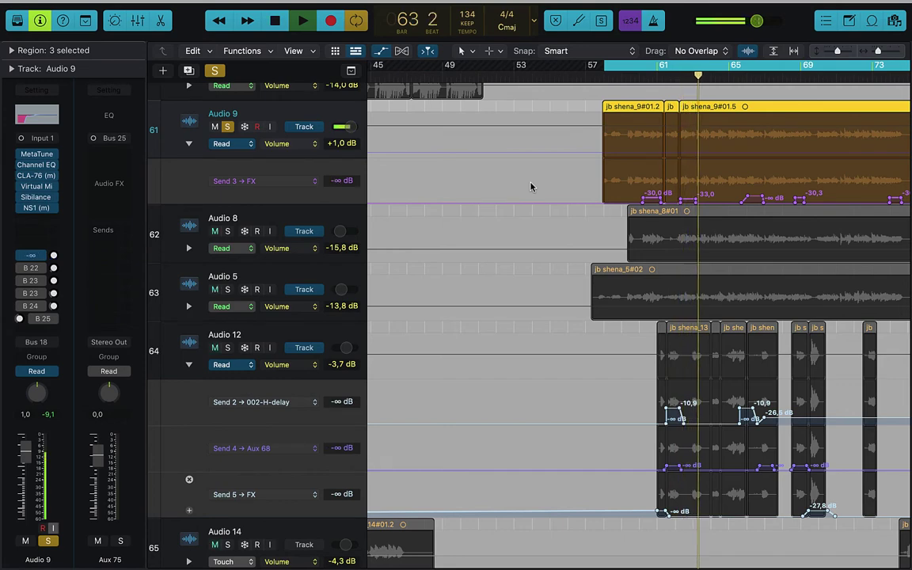
key(space)
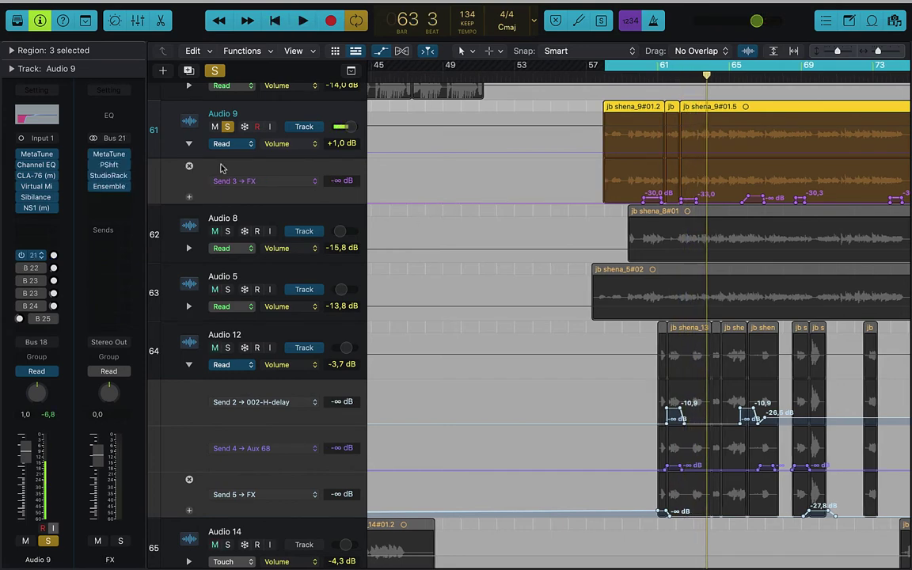
Inspect the MetaTune and Pitch Shifter settings on the FX bus of Audio 9
click(106, 154)
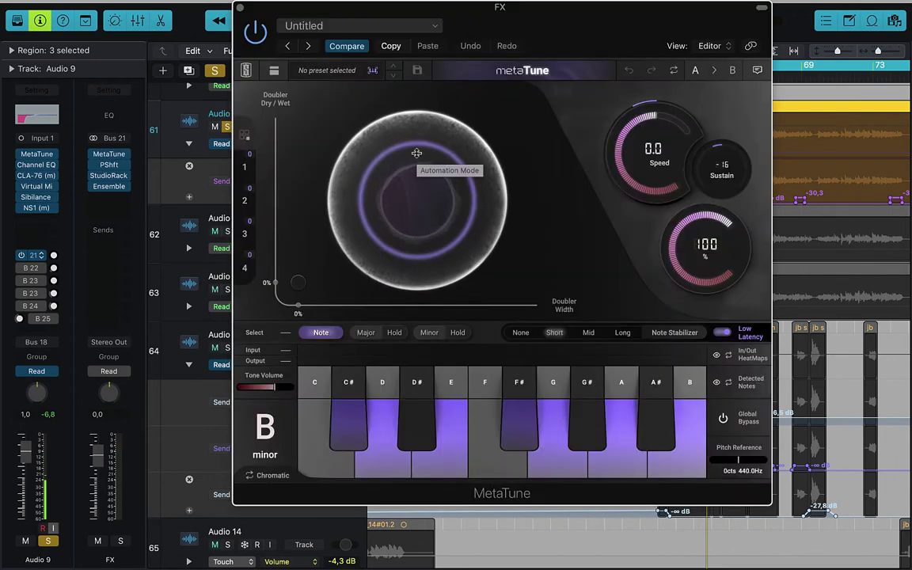
click(240, 8)
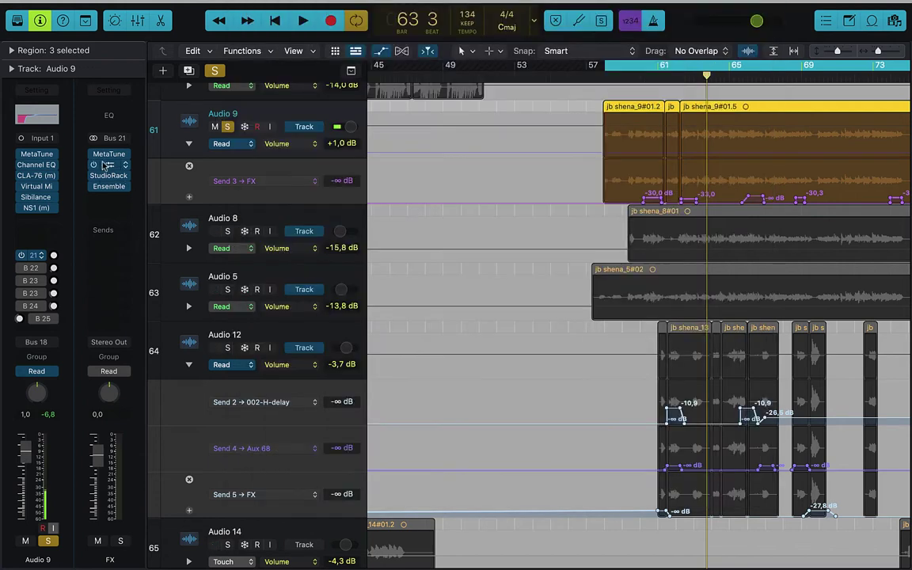
click(108, 165)
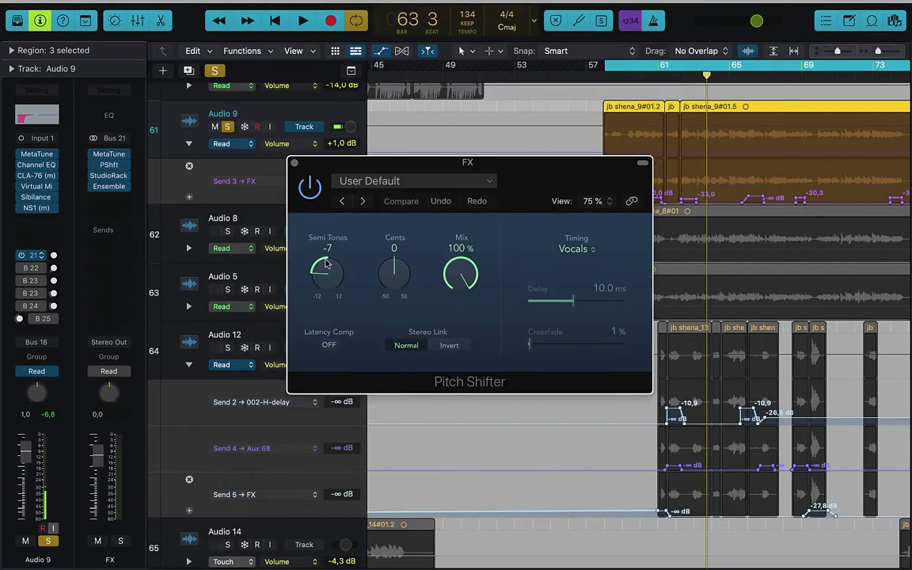
click(294, 163)
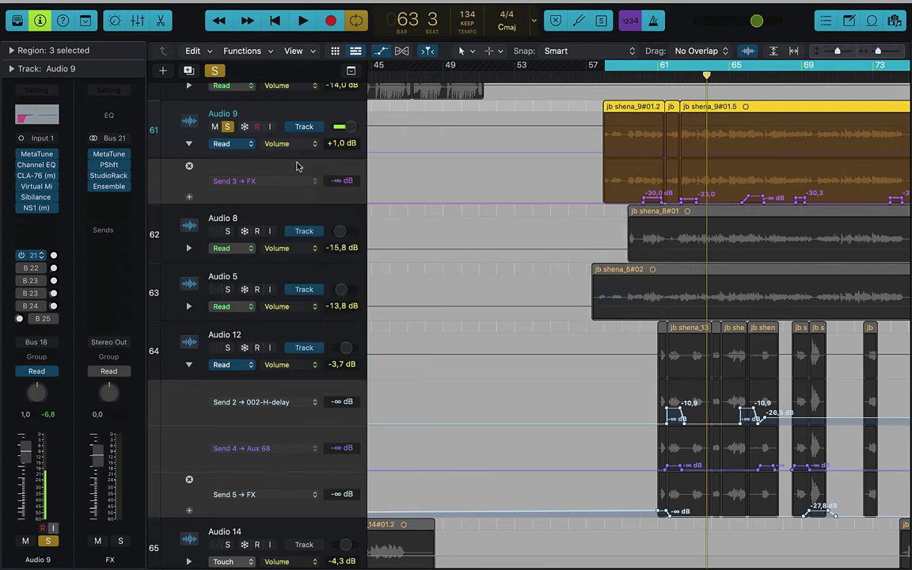
Inspect StudioRack's OverDrive and F6 equalizer and the Ensemble settings on the FX bus, closing the plug-in windows
click(110, 175)
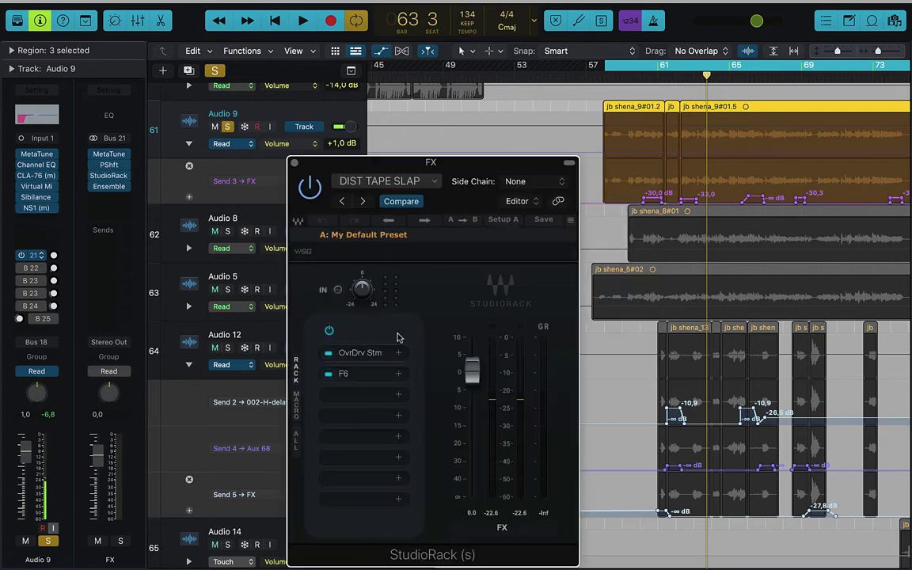
click(363, 356)
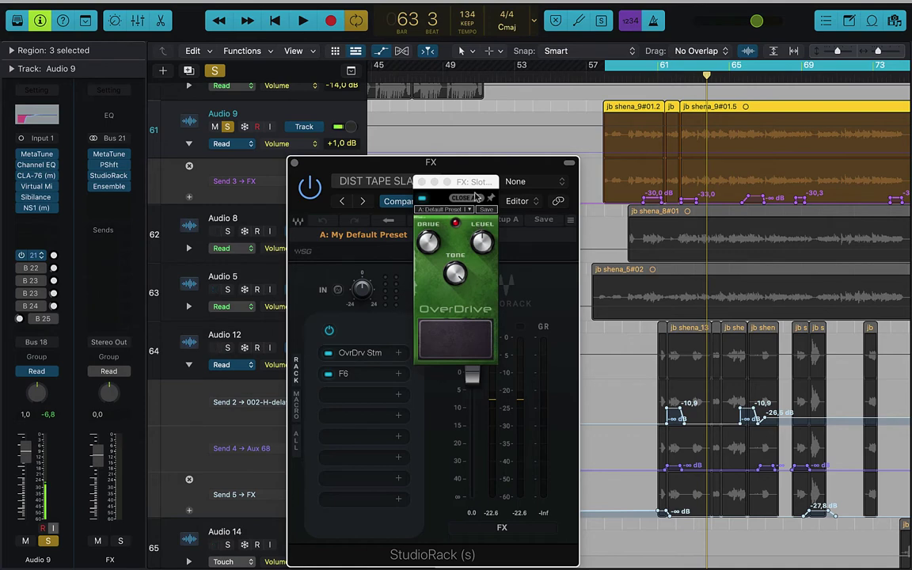
click(343, 375)
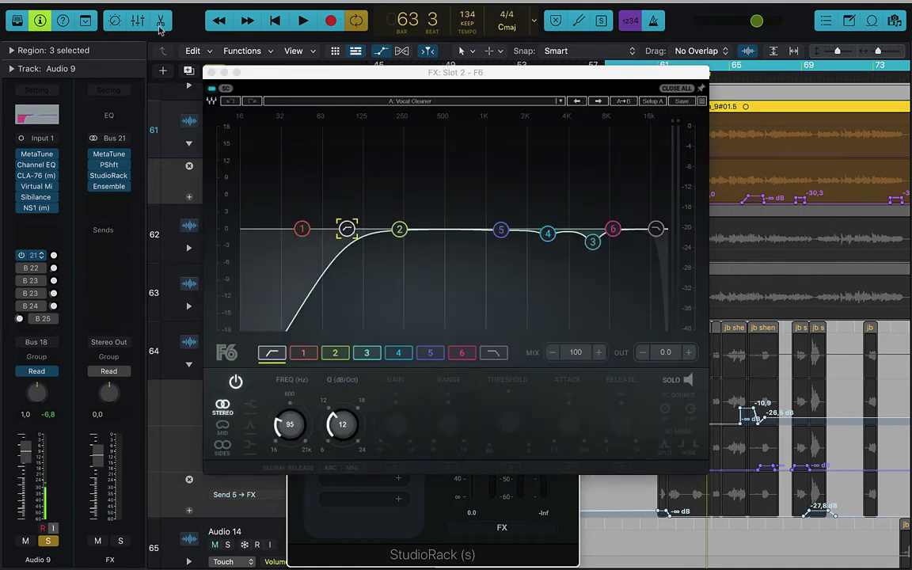
click(210, 72)
click(121, 187)
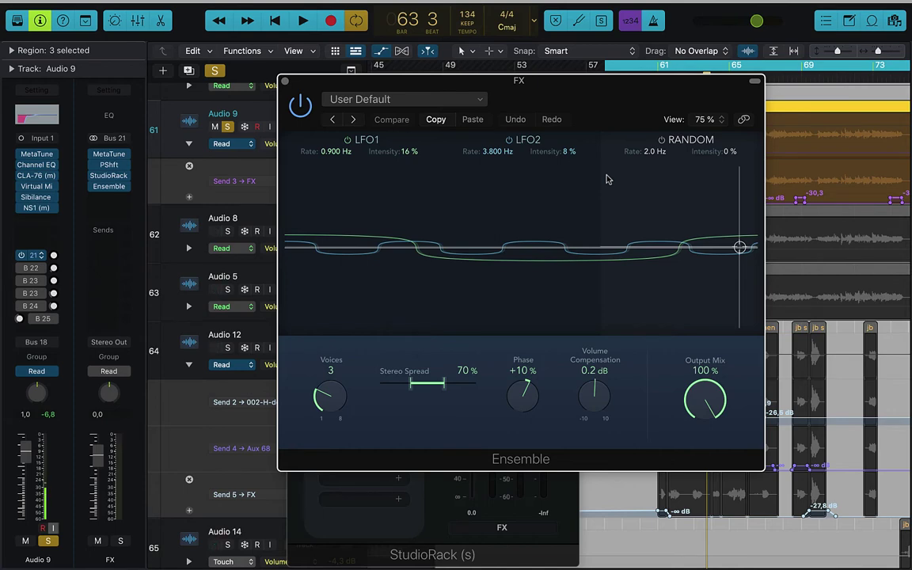
click(286, 85)
click(293, 155)
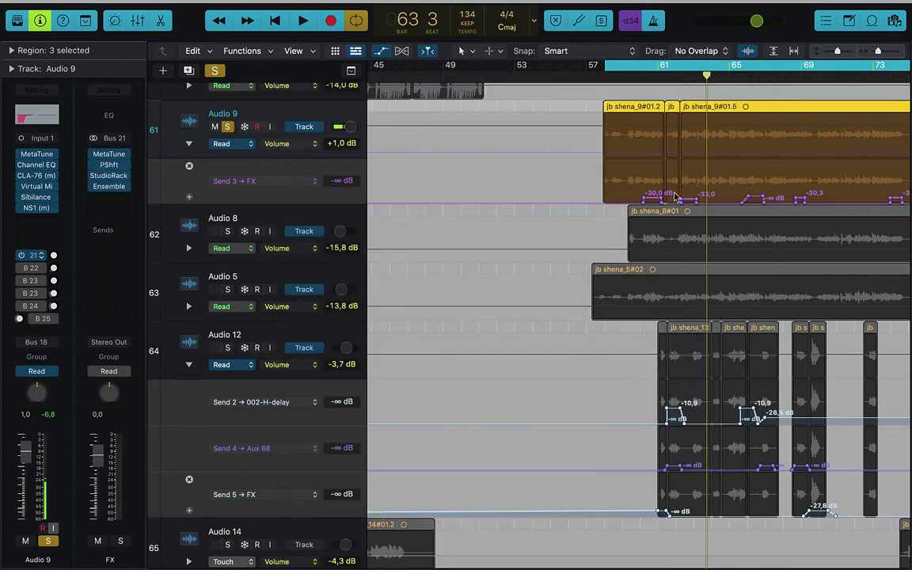
Try raising Audio 9's first Send 3 → FX automation bumps to about -15 dB and audition from bar 58
drag(640, 193, 661, 189)
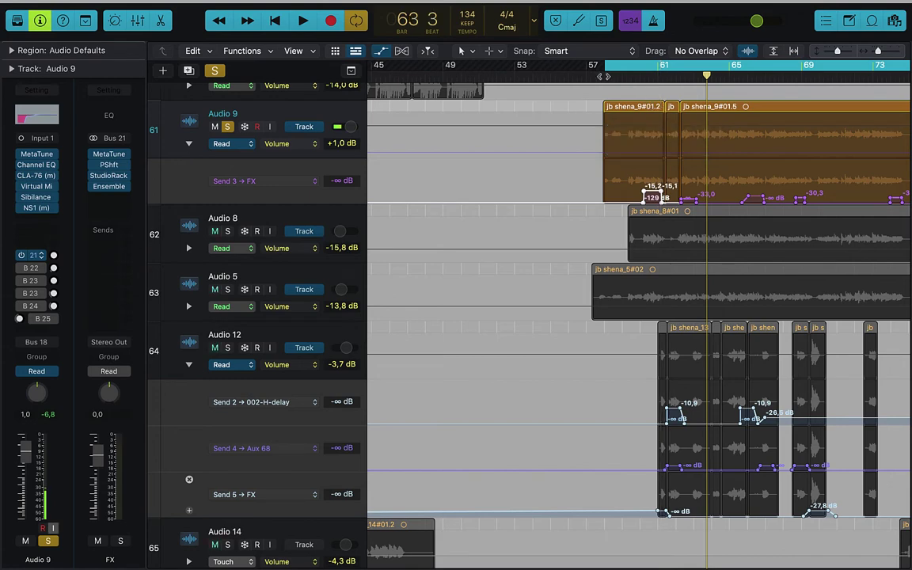
click(604, 77)
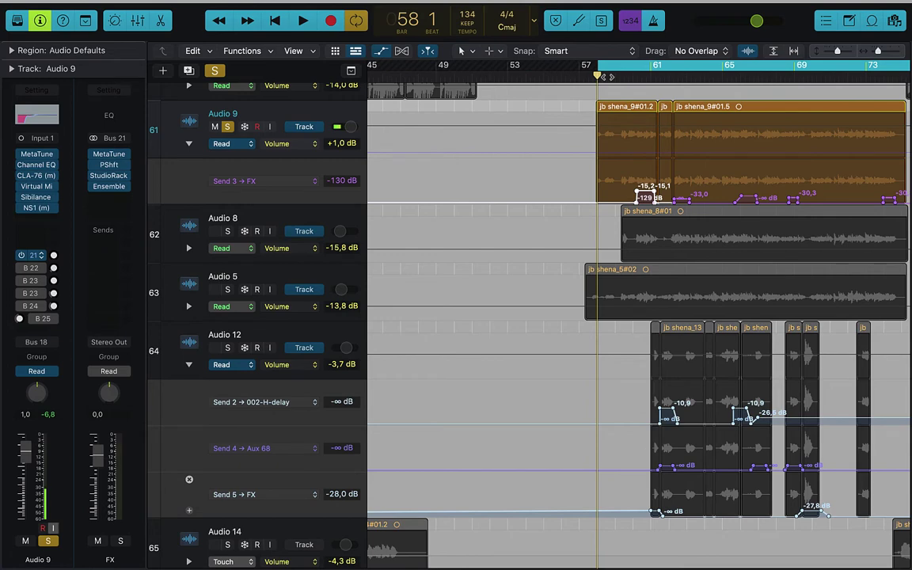
key(space)
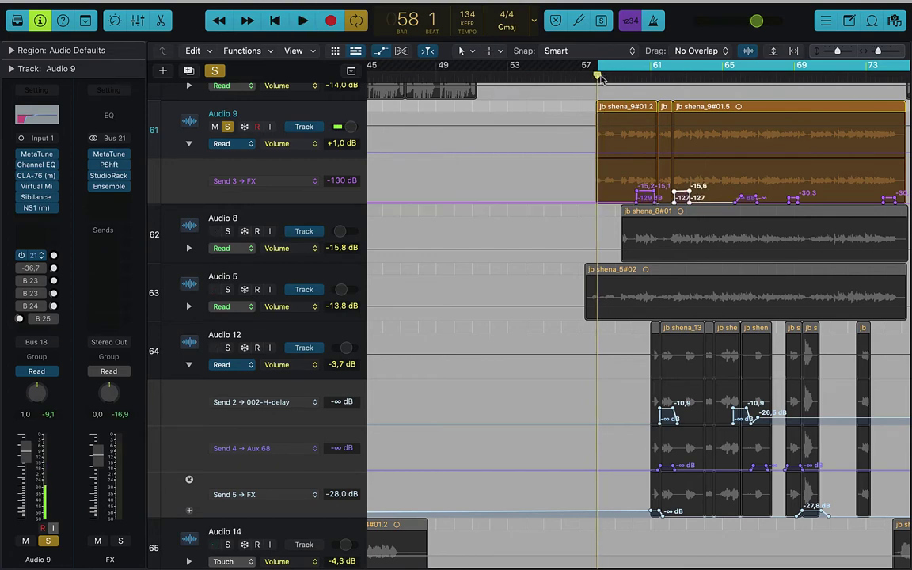
key(space)
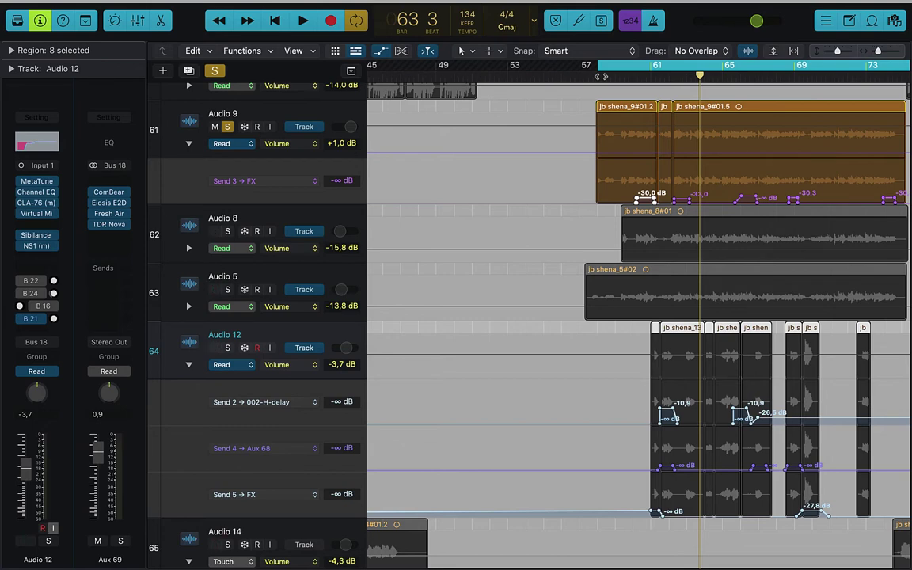
Start the cycle range at about bar 59, solo Audio 12 together with Audio 9, and audition both vocals
key(space)
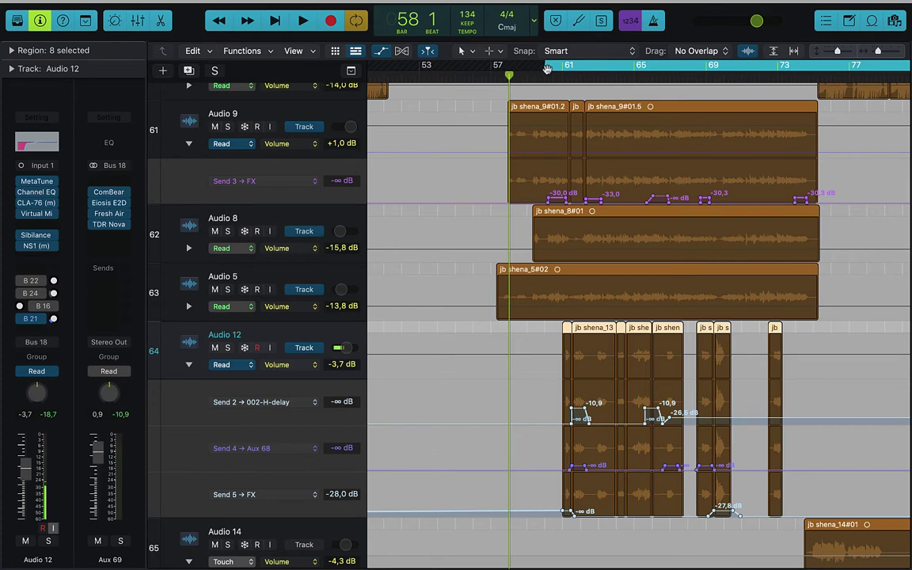
drag(546, 71, 519, 74)
key(ctrl+s)
key(space)
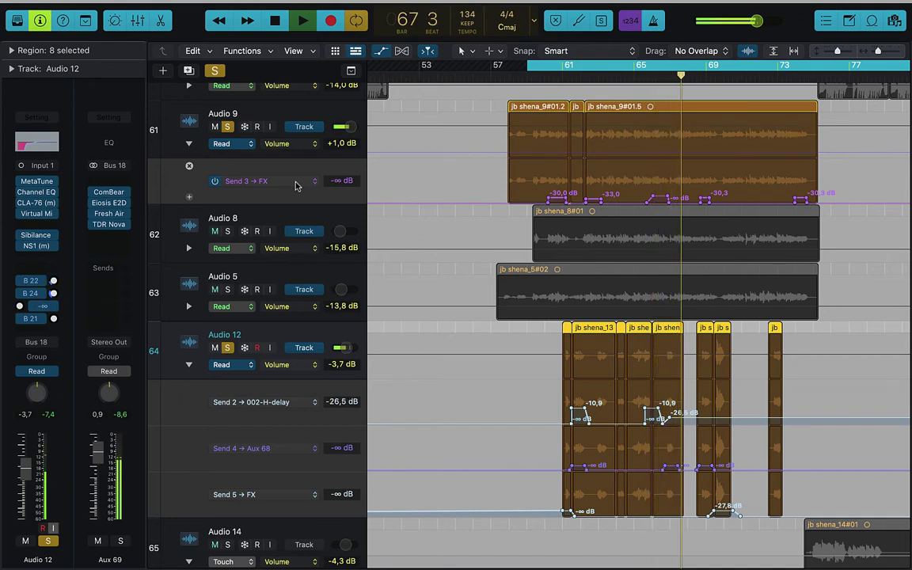
key(space)
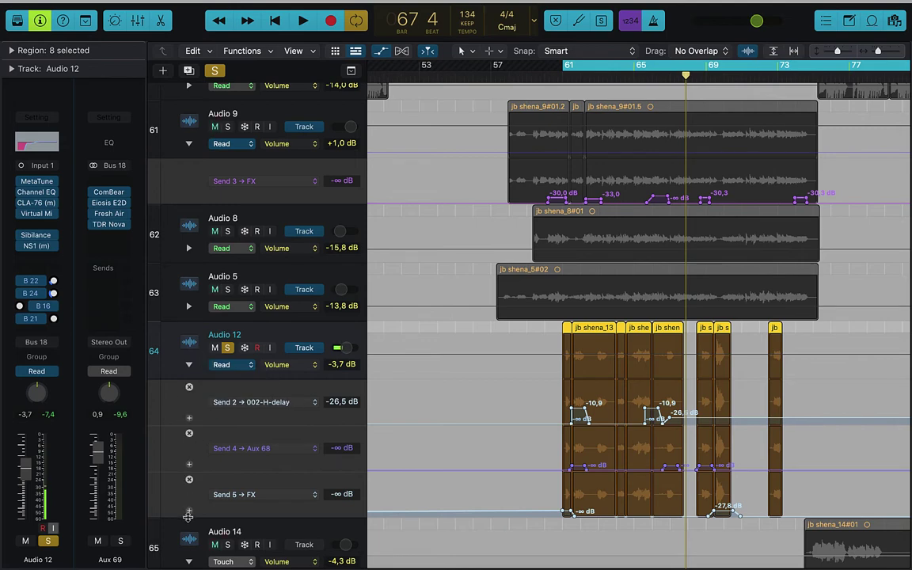
Add an automation lane below Send 5 on Audio 12 and assign it to Channel EQ's High Cut Frequency
click(189, 510)
scroll(190, 513, down, 3)
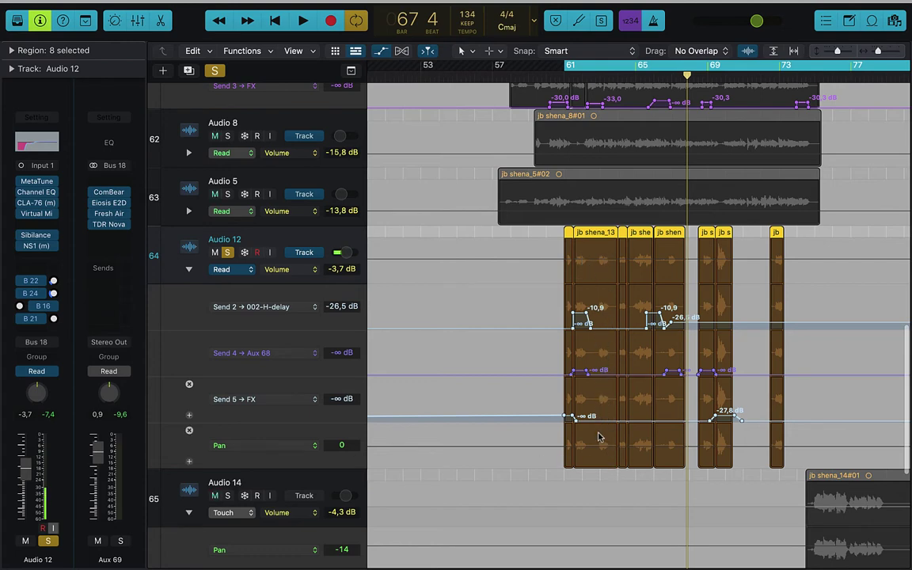
click(323, 440)
mouse_move(327, 432)
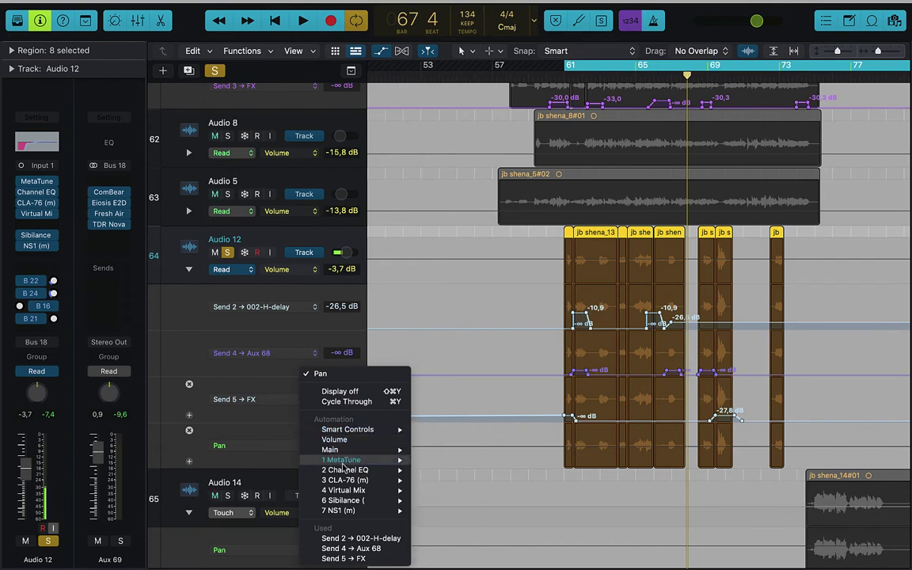
mouse_move(362, 464)
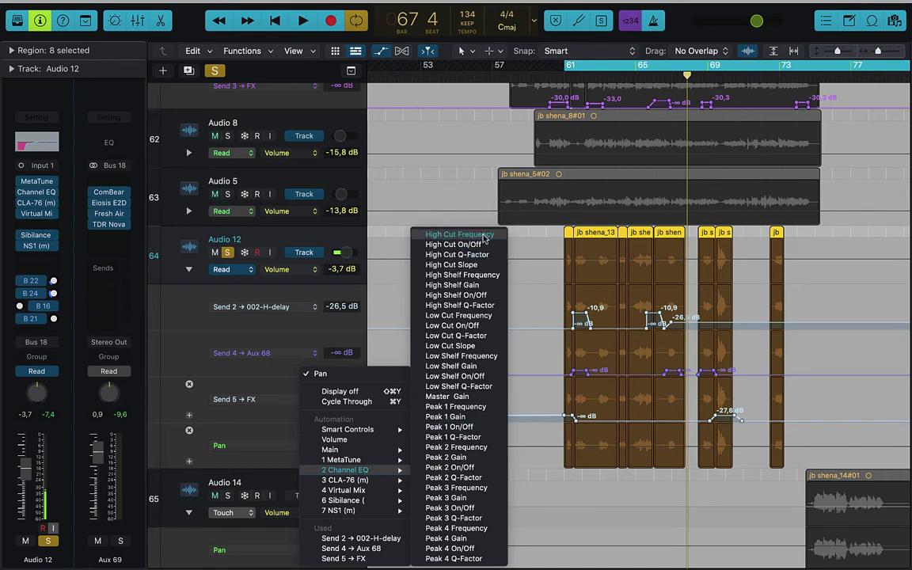
click(483, 236)
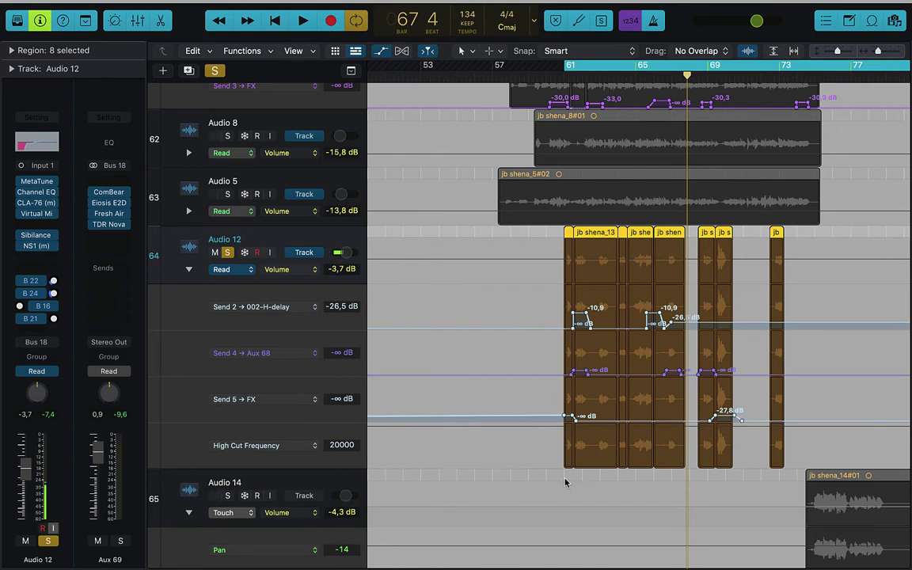
Try dropping Audio 12's High Cut Frequency automation to 97.5 Hz at bar 61 and browse the Channel EQ automation parameters
click(506, 442)
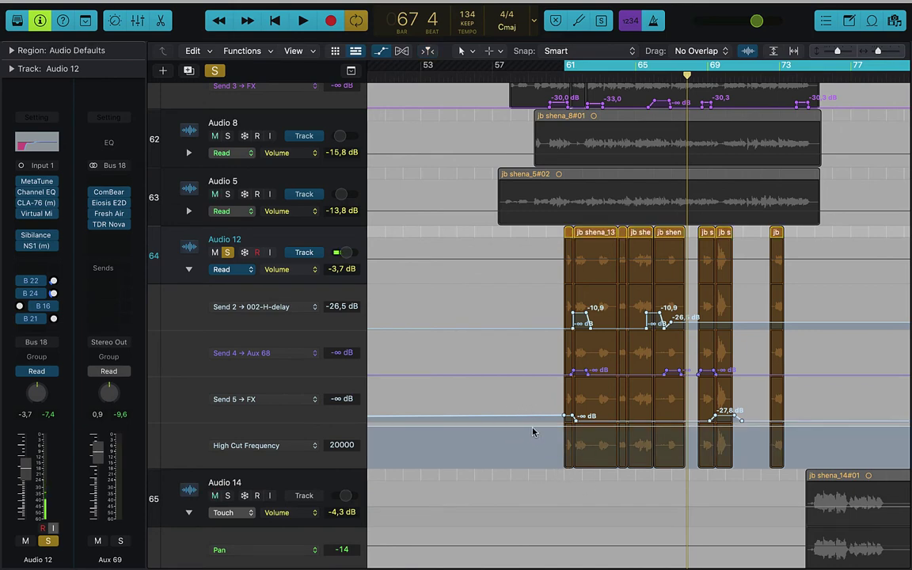
drag(535, 432, 563, 452)
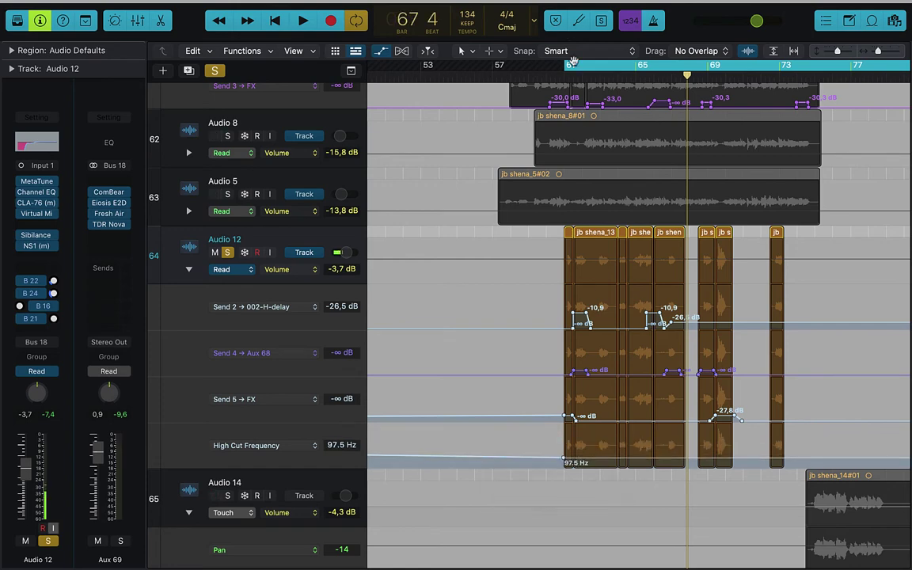
click(312, 446)
mouse_move(315, 471)
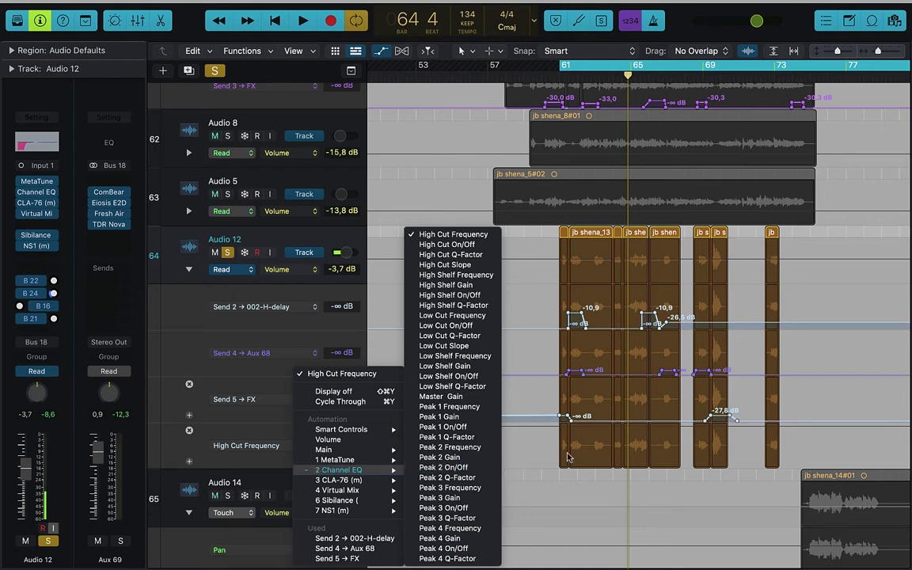
click(521, 407)
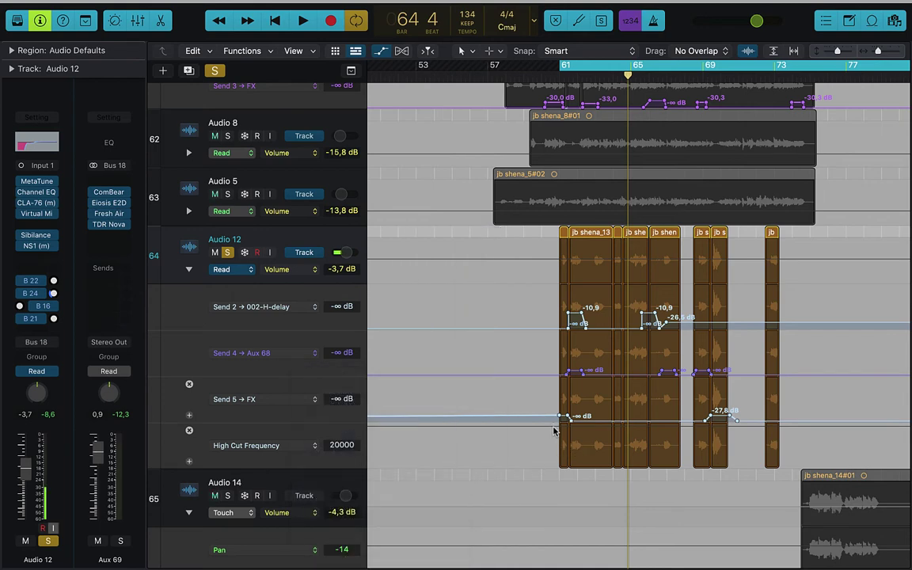
Draw a High Cut Frequency dip on Audio 12 around bar 61, from 20000 Hz down to about 120 Hz, rising back to 8750 Hz
click(554, 428)
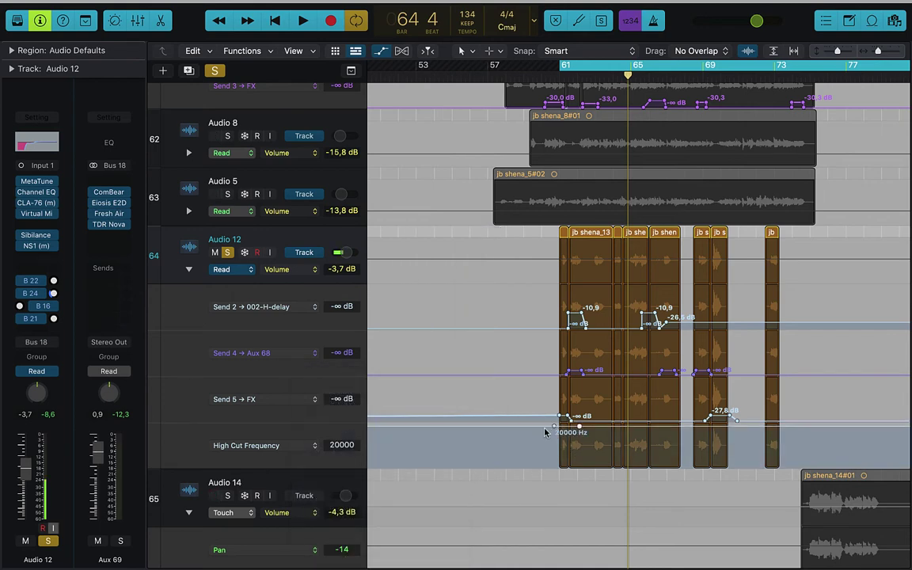
click(541, 428)
drag(554, 428, 586, 457)
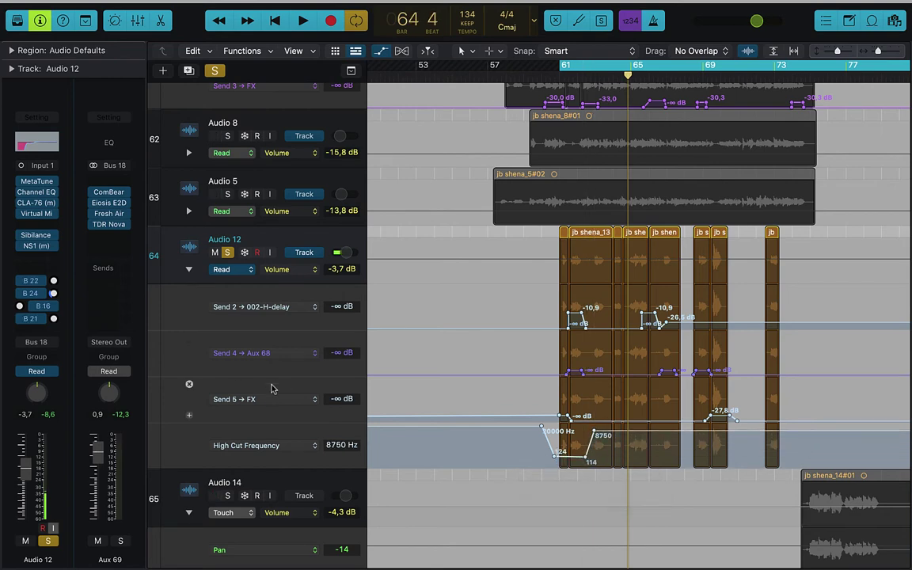
click(309, 448)
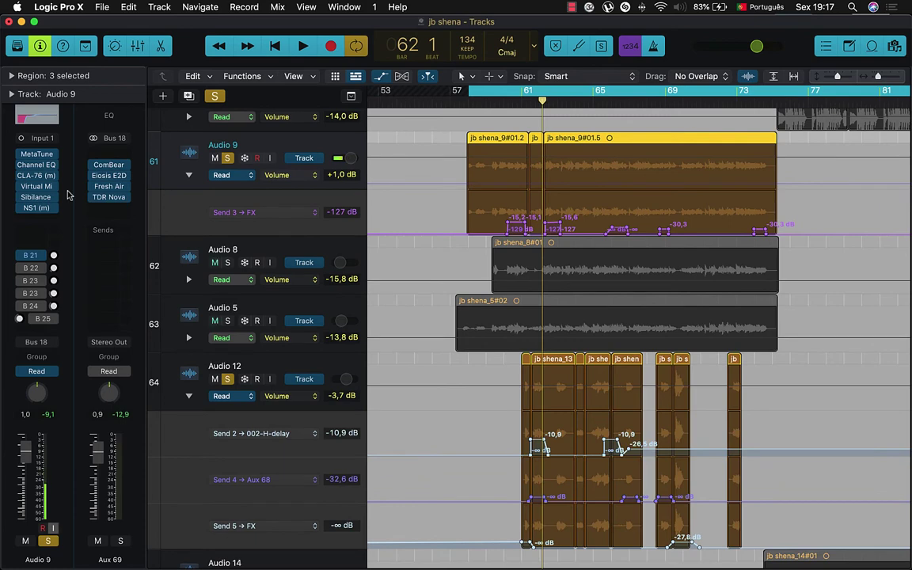
Insert the Effectrix plug-in after NS1 (m) on Audio 9 and turn off Audio 12's solo
click(54, 229)
mouse_move(63, 244)
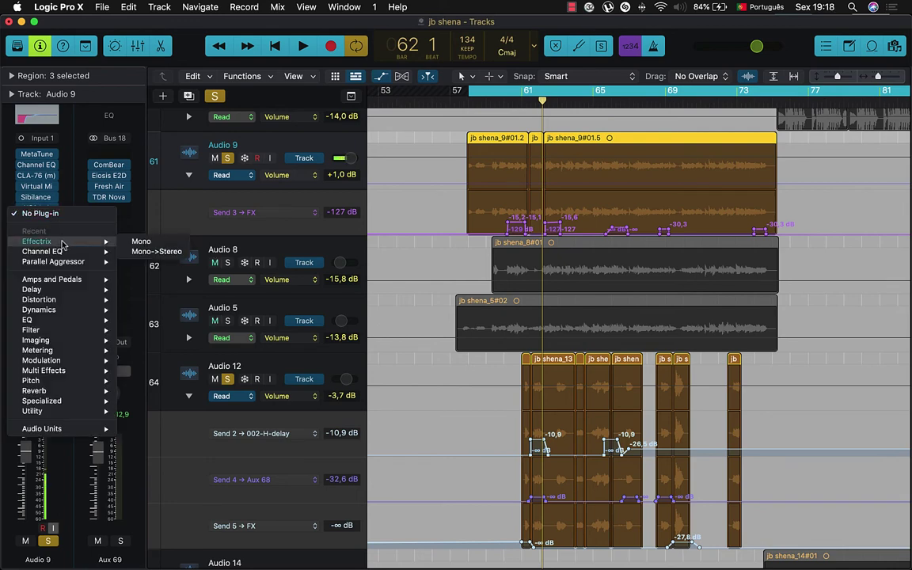
click(156, 251)
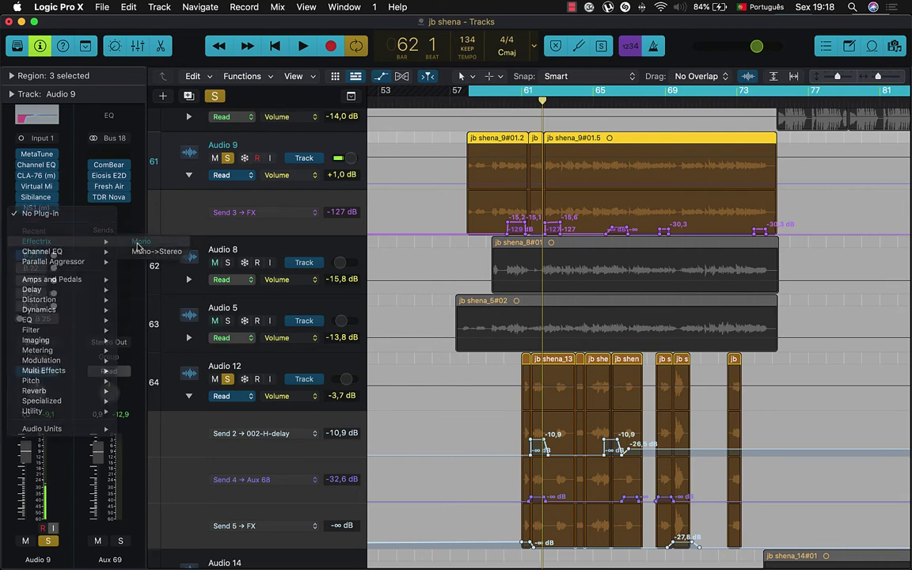
click(228, 380)
drag(485, 177, 522, 179)
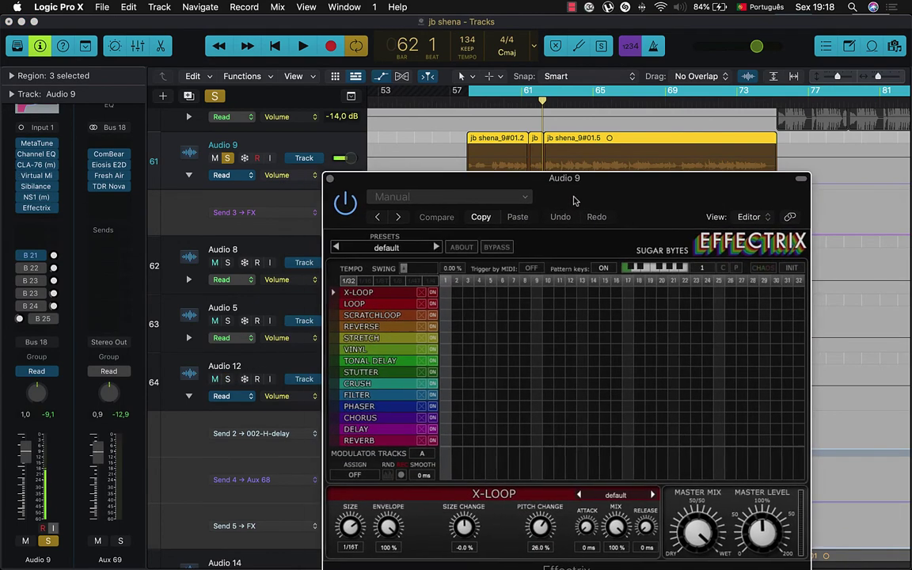
Browse the presets of Effectrix's X-Loop, Loop and Reverse effects
scroll(554, 150, down, 2)
scroll(557, 159, up, 2)
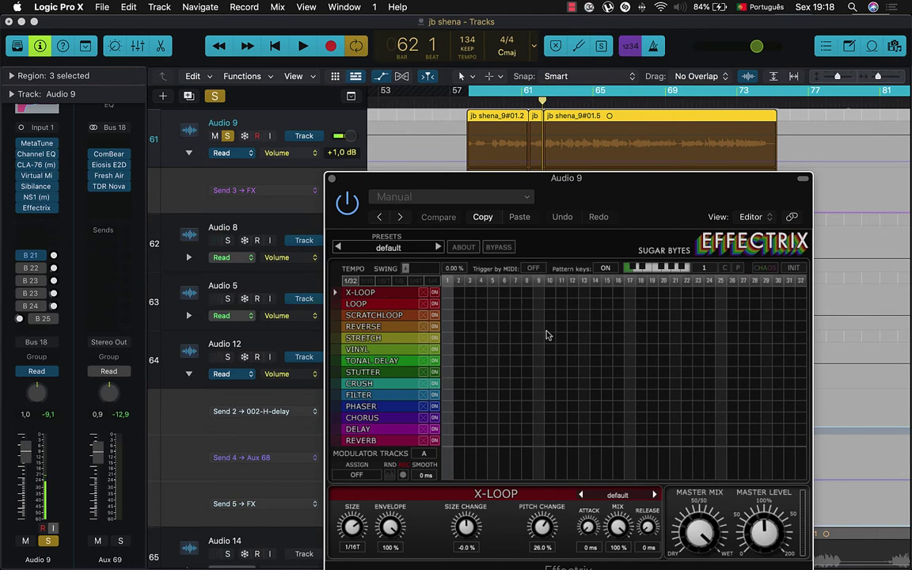
drag(570, 198, 528, 110)
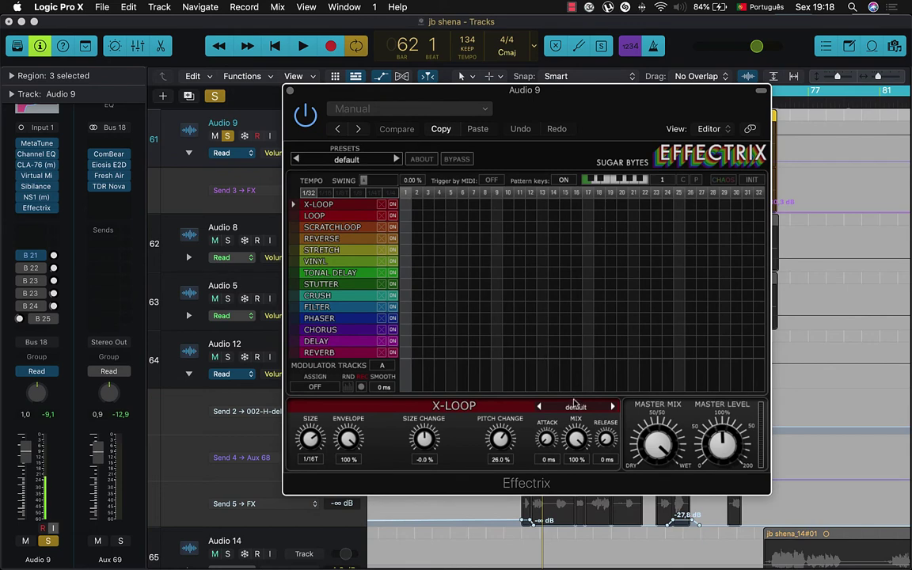
click(575, 407)
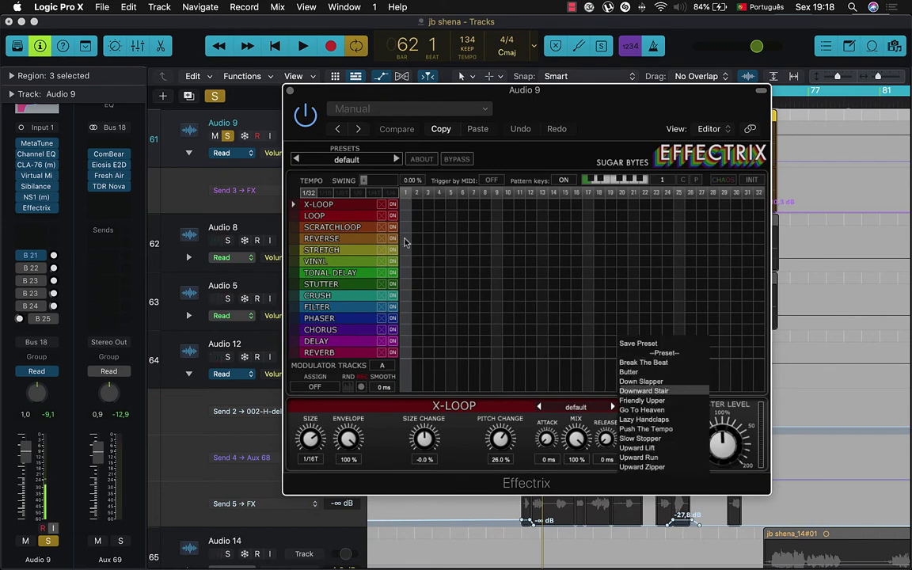
click(358, 216)
click(334, 216)
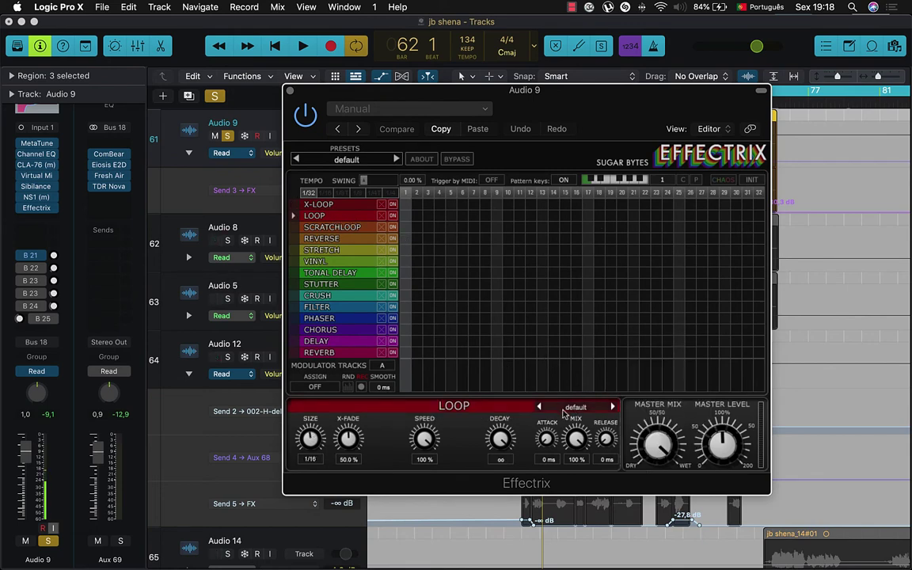
click(564, 413)
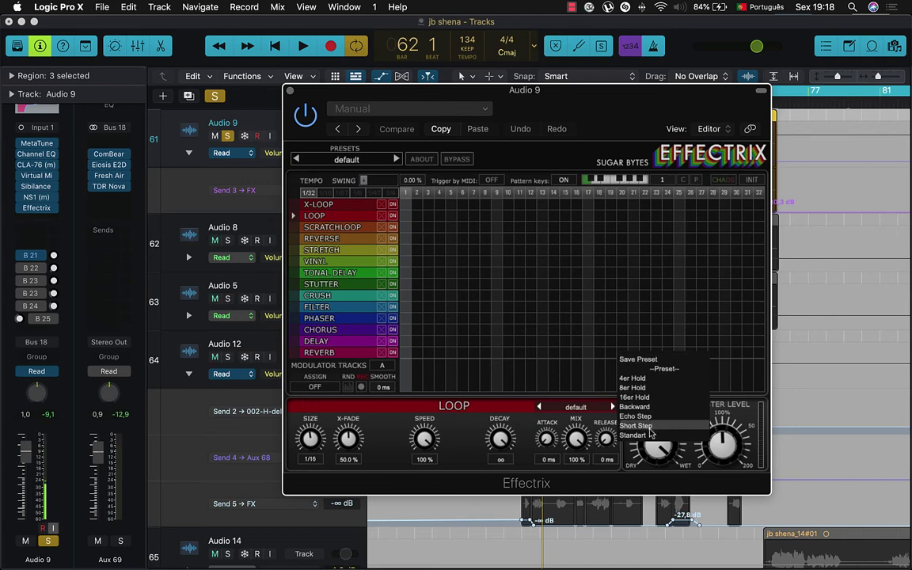
click(310, 239)
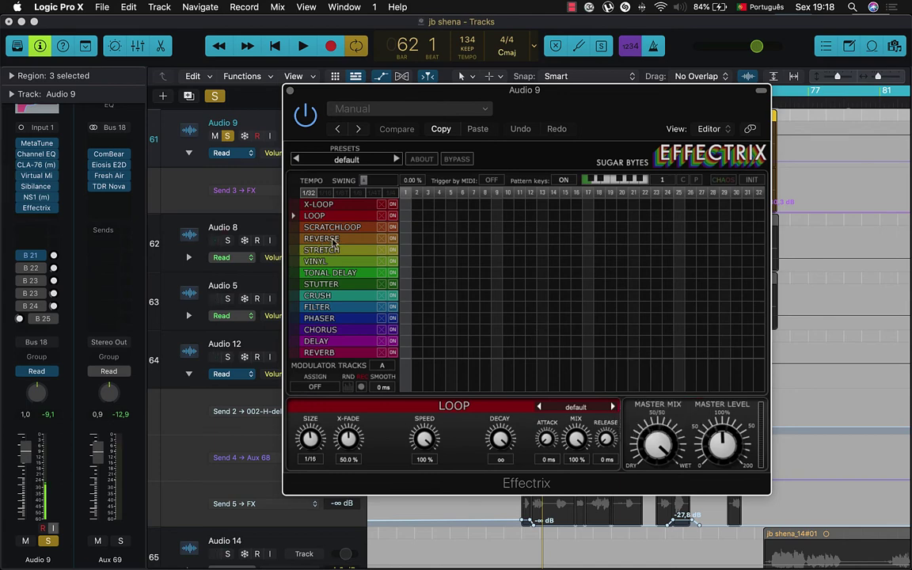
click(310, 239)
click(581, 407)
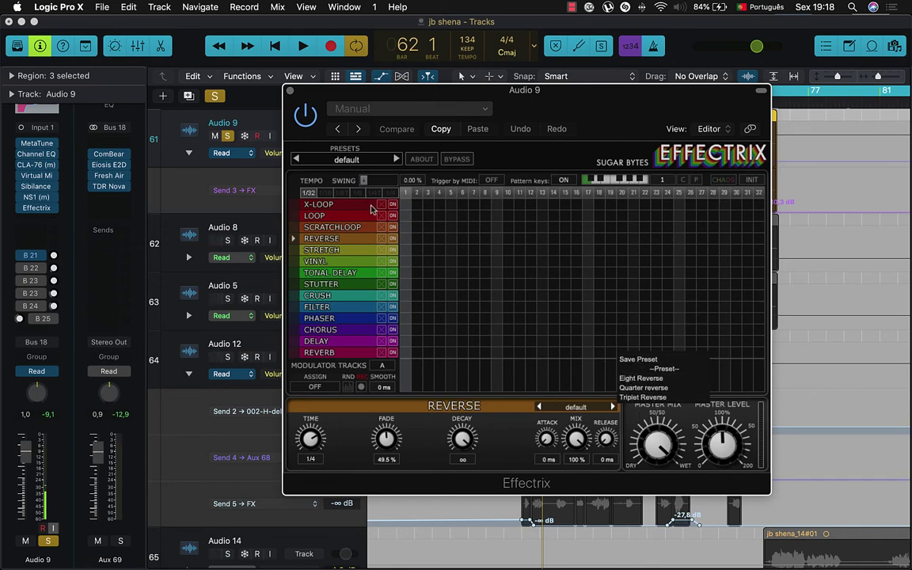
Try an X-Loop block on steps 17 to 29 of the Effectrix sequencer, audition Audio 9, and remove the block
drag(578, 127, 569, 216)
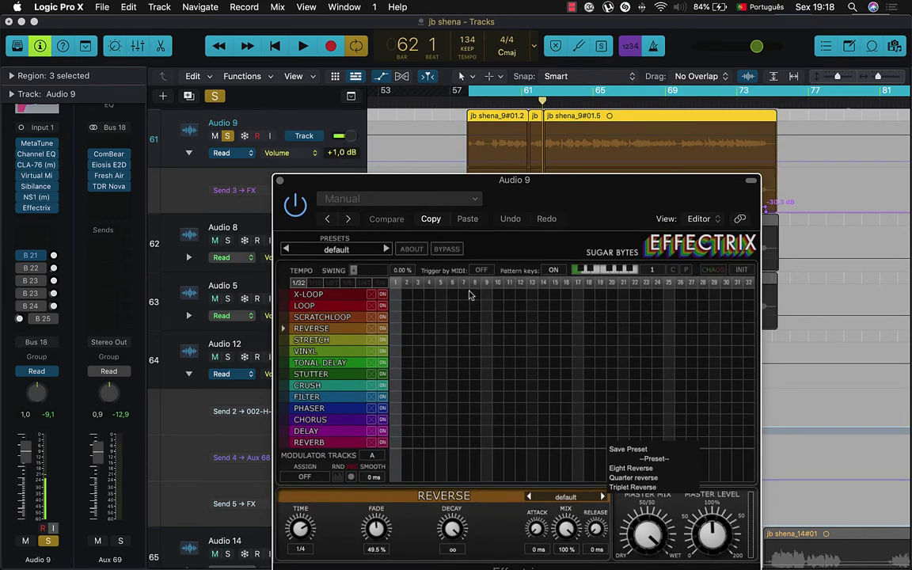
click(345, 306)
click(340, 308)
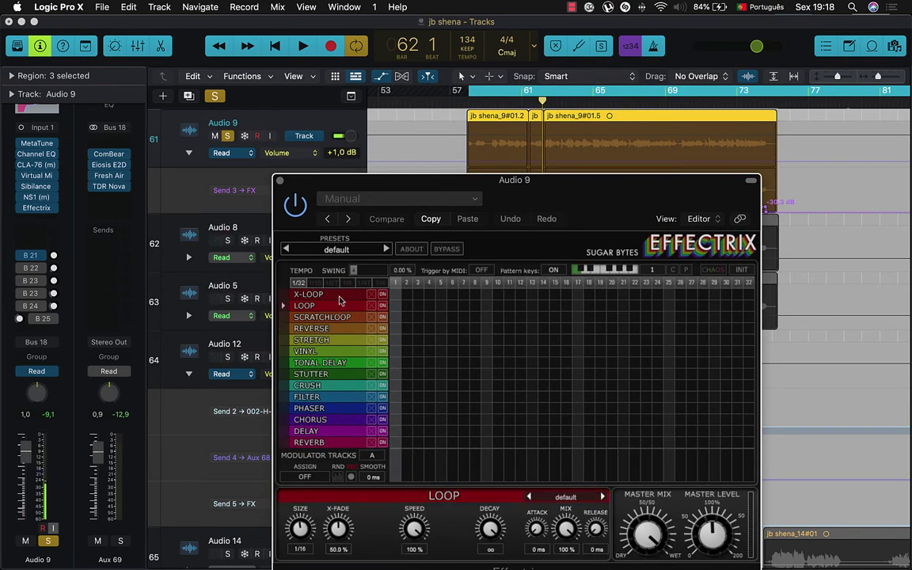
click(342, 294)
drag(572, 295, 717, 295)
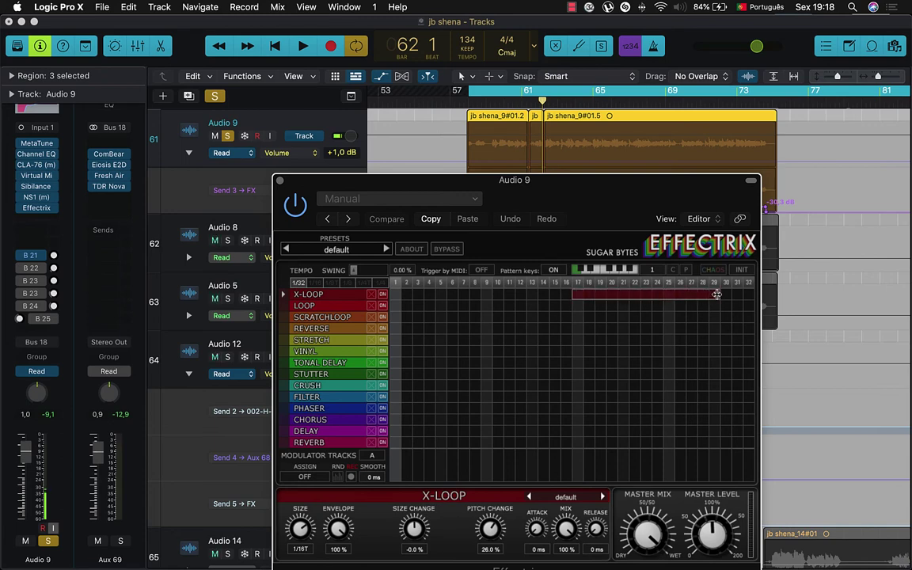
key(space)
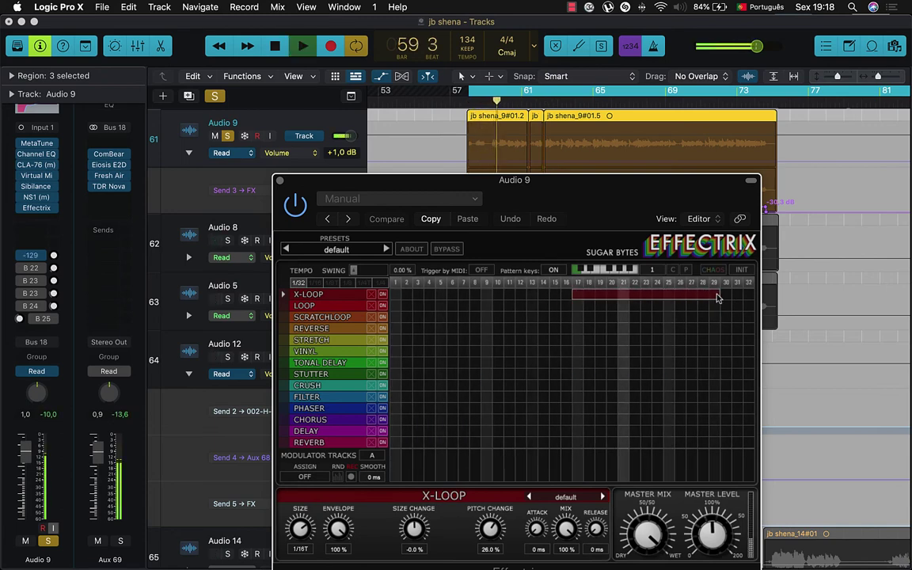
key(space)
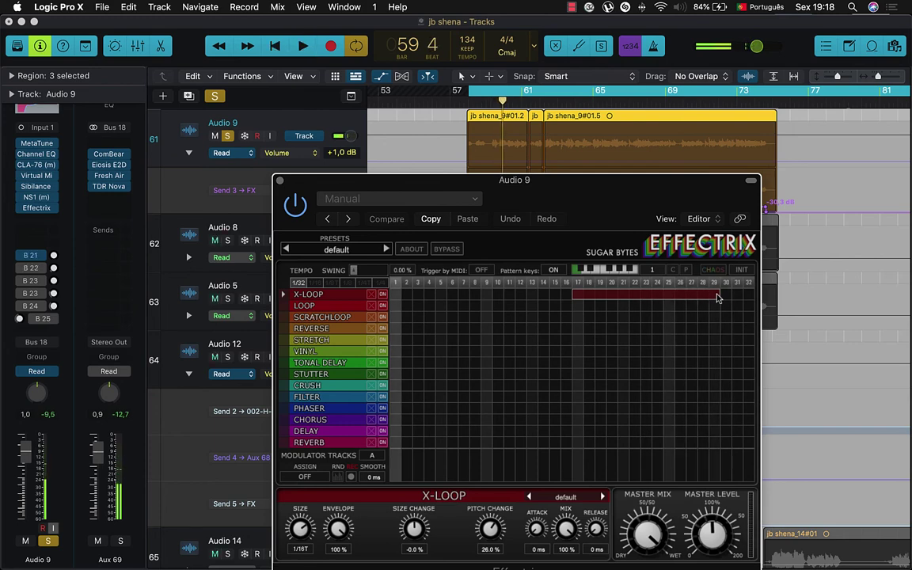
drag(718, 298, 578, 298)
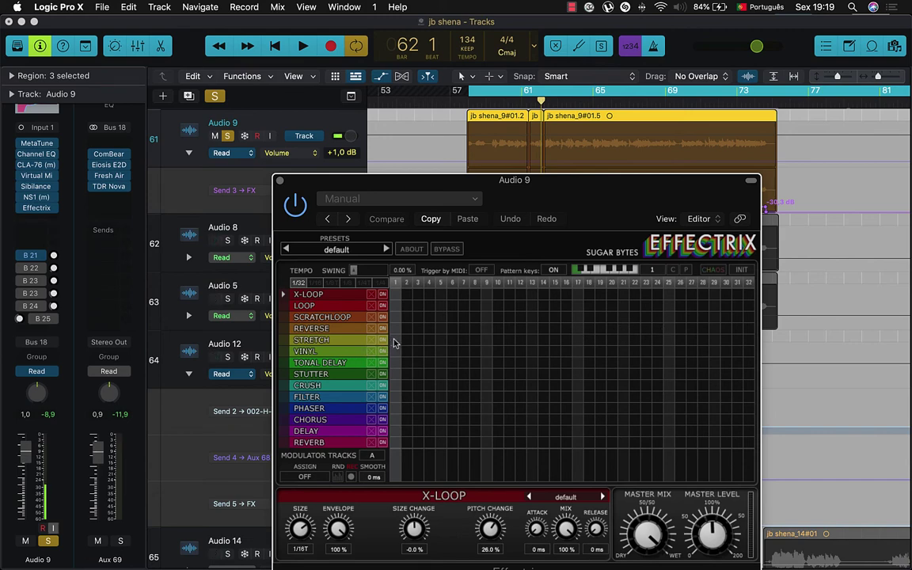
Try a Reverse block on steps 1 to 9, extend it to step 18, and audition it on Audio 9
drag(393, 330, 489, 335)
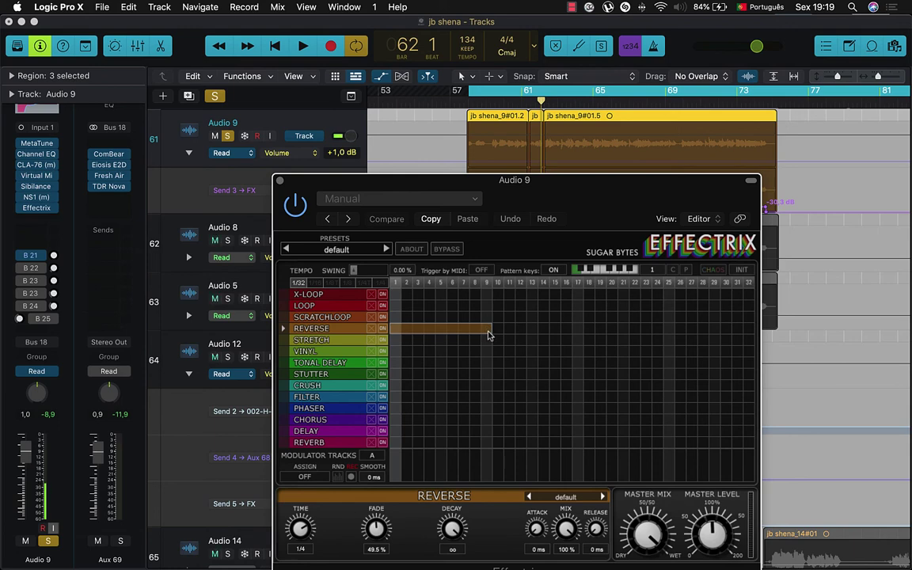
key(space)
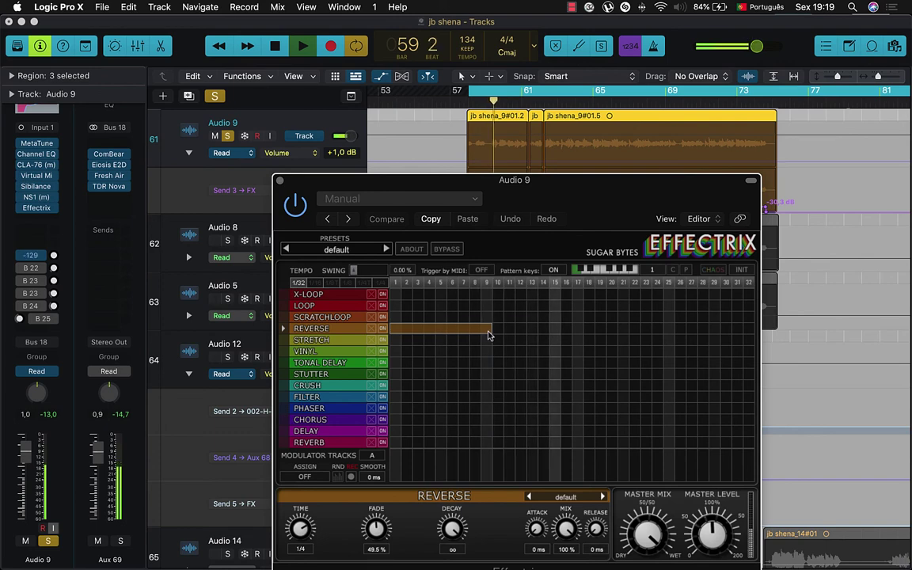
drag(488, 334, 591, 333)
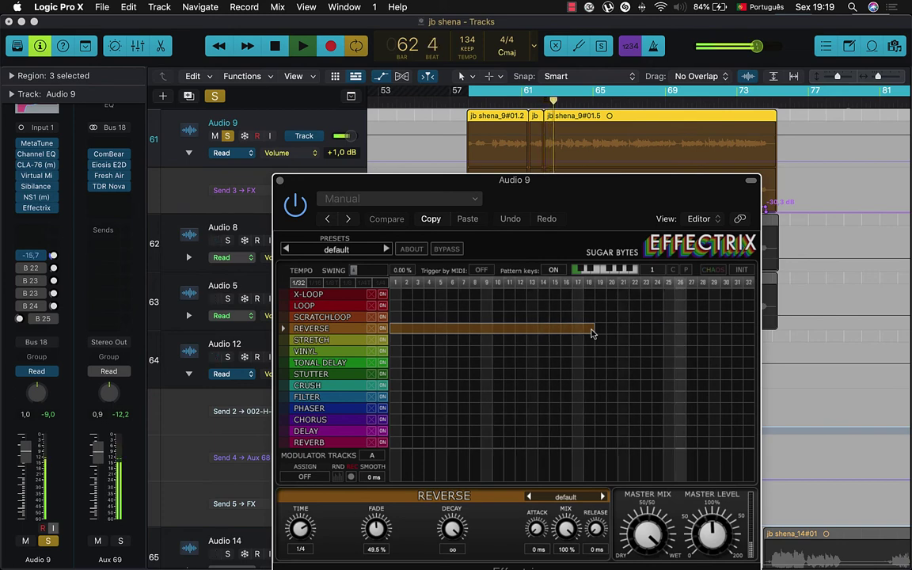
key(space)
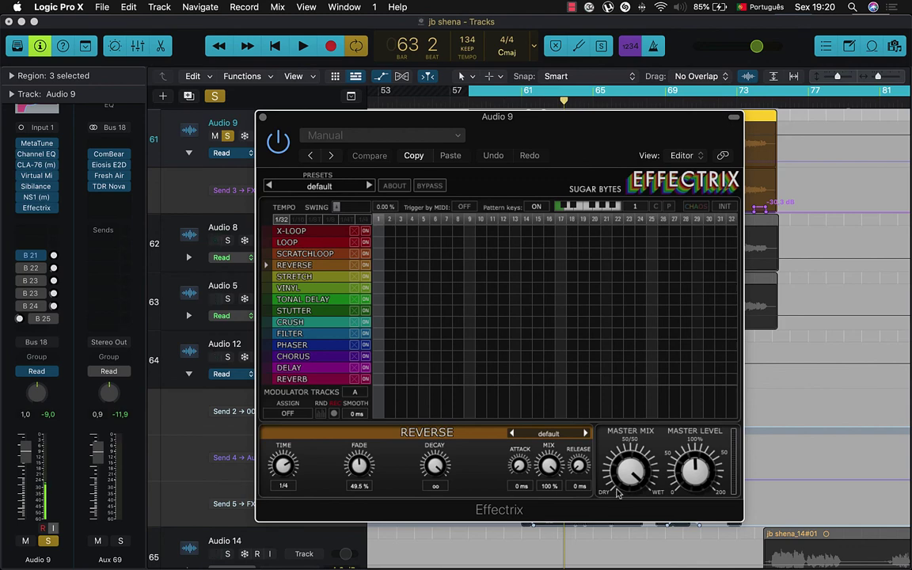
Set Effectrix's Master Mix to 50/50, draw a Crush block on steps 1 to 23, and start playback
drag(618, 493, 615, 519)
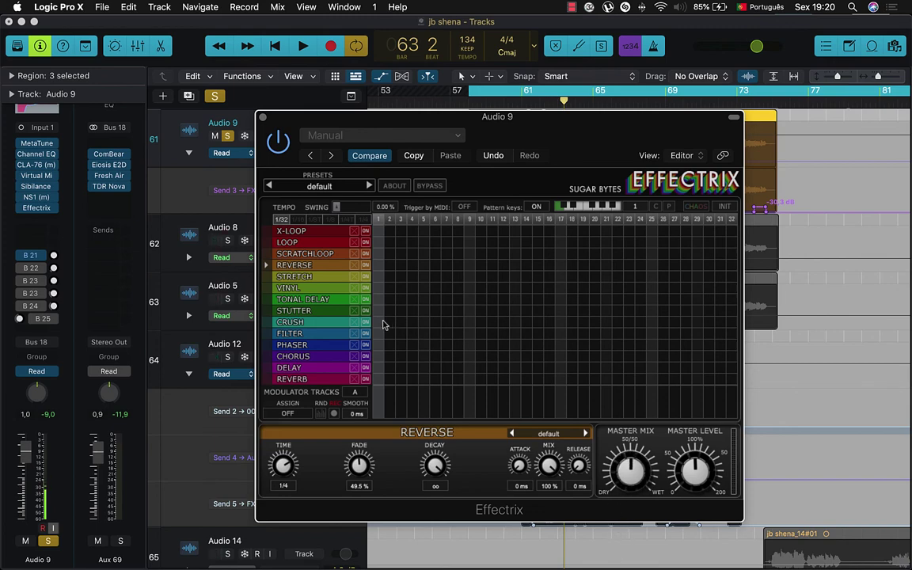
drag(383, 325, 634, 331)
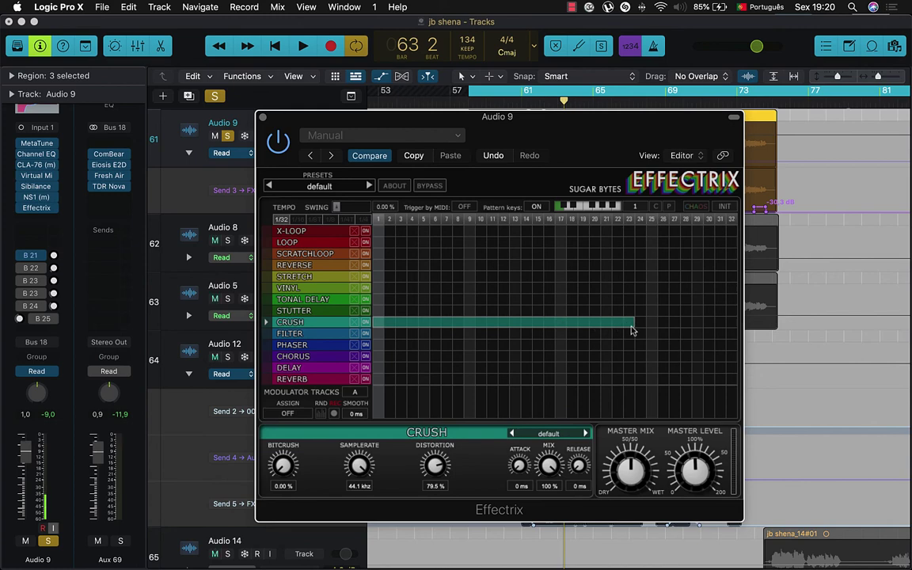
key(space)
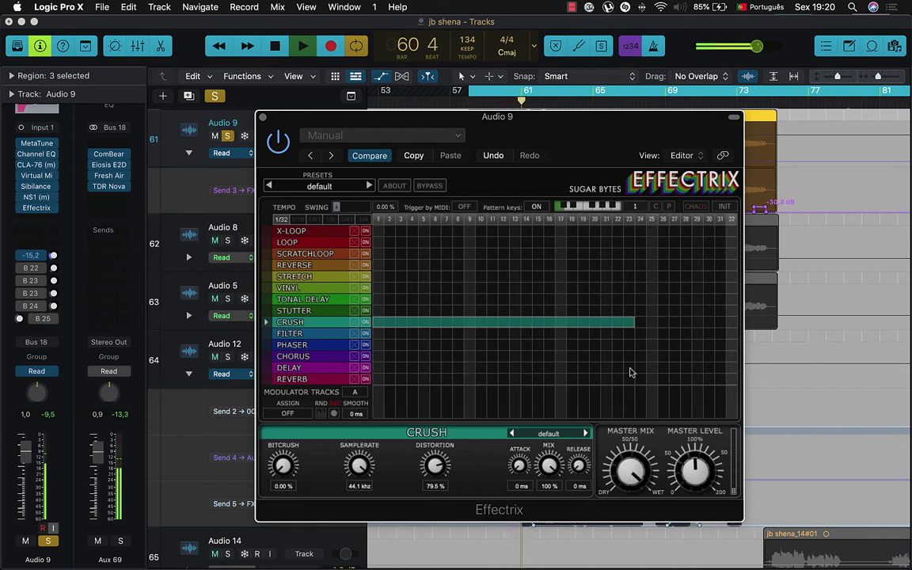
Add an X-Loop block on steps 18 to 24 and audition it with the Master Mix turned towards dry
click(578, 231)
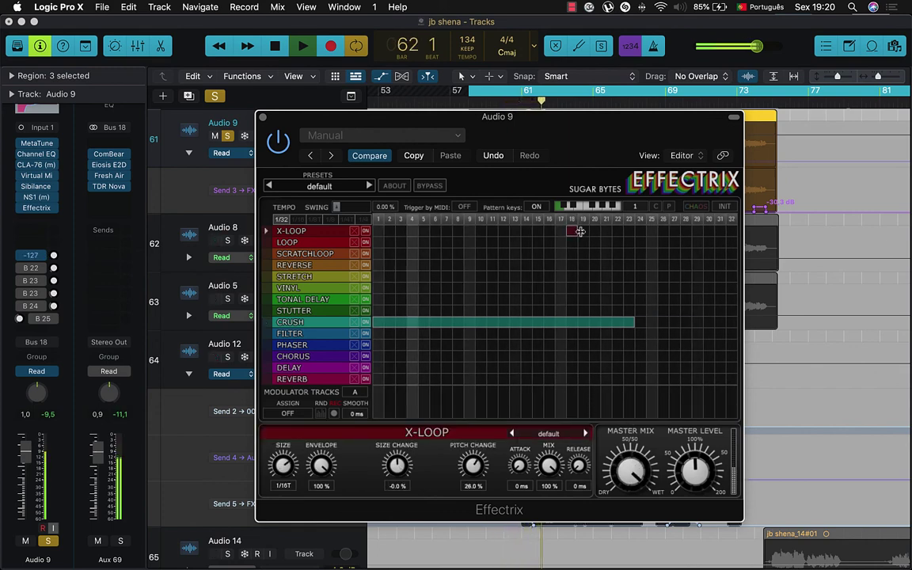
drag(580, 231, 644, 231)
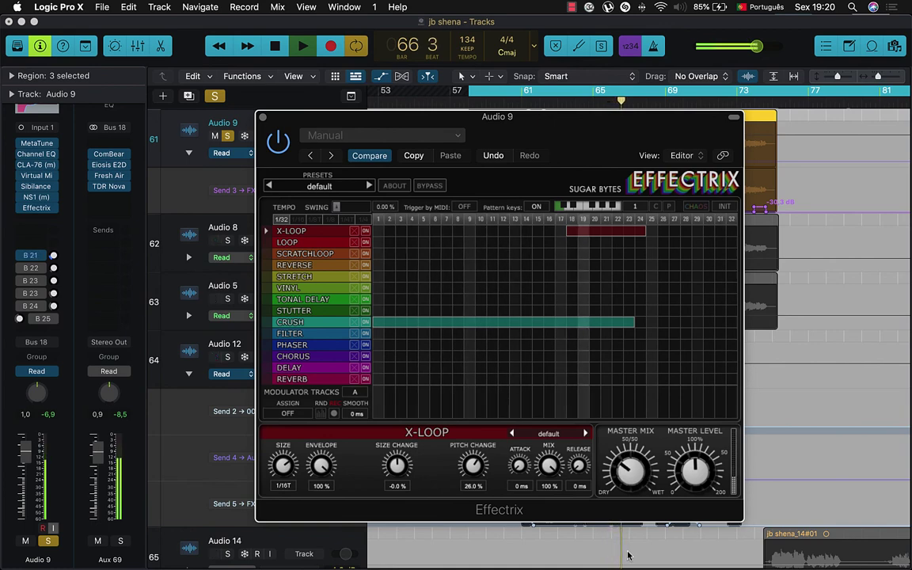
key(space)
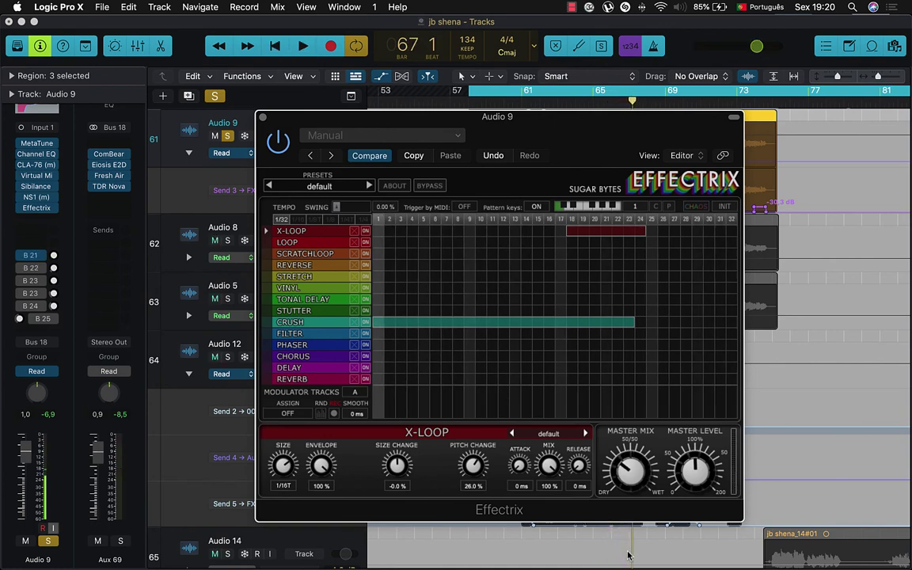